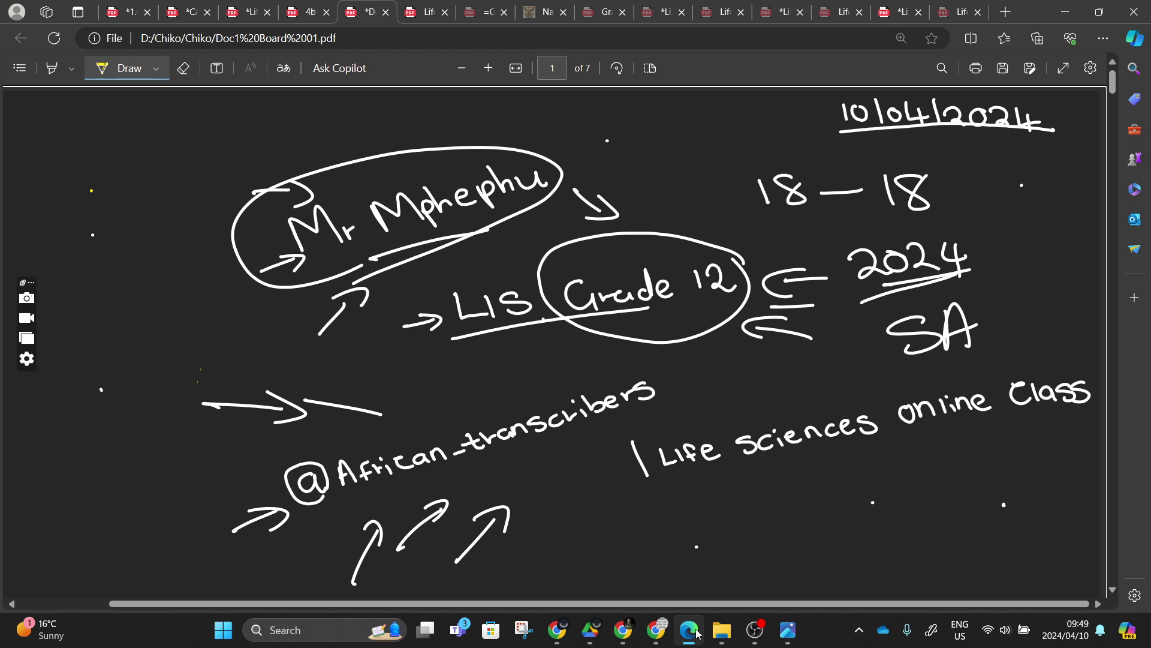
Open the Term 2 ATP teaching plan; ink '18' above Week 1 and a stroke over Week 4
left_click(129, 9)
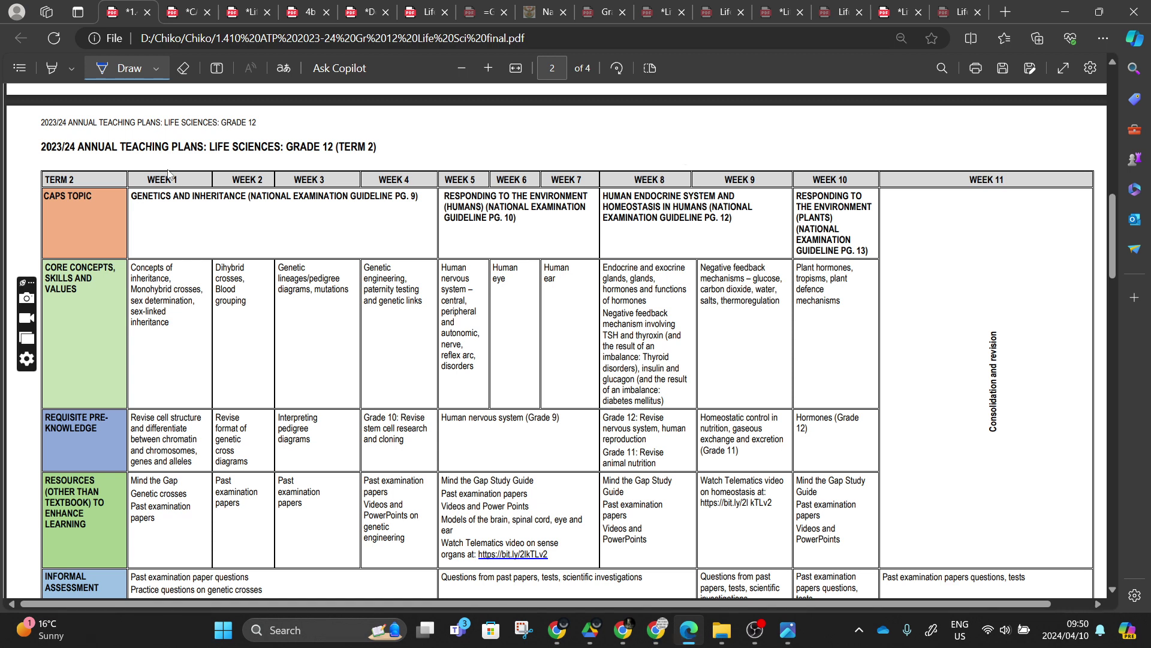
mouse_move(163, 155)
left_mouse_down()
mouse_move(167, 171)
mouse_move(177, 160)
left_mouse_up()
left_click_drag(393, 150, 401, 189)
Show the CAPS policy, Grade 12 exam guidelines, Mind the Gap guide and board document
left_click(190, 19)
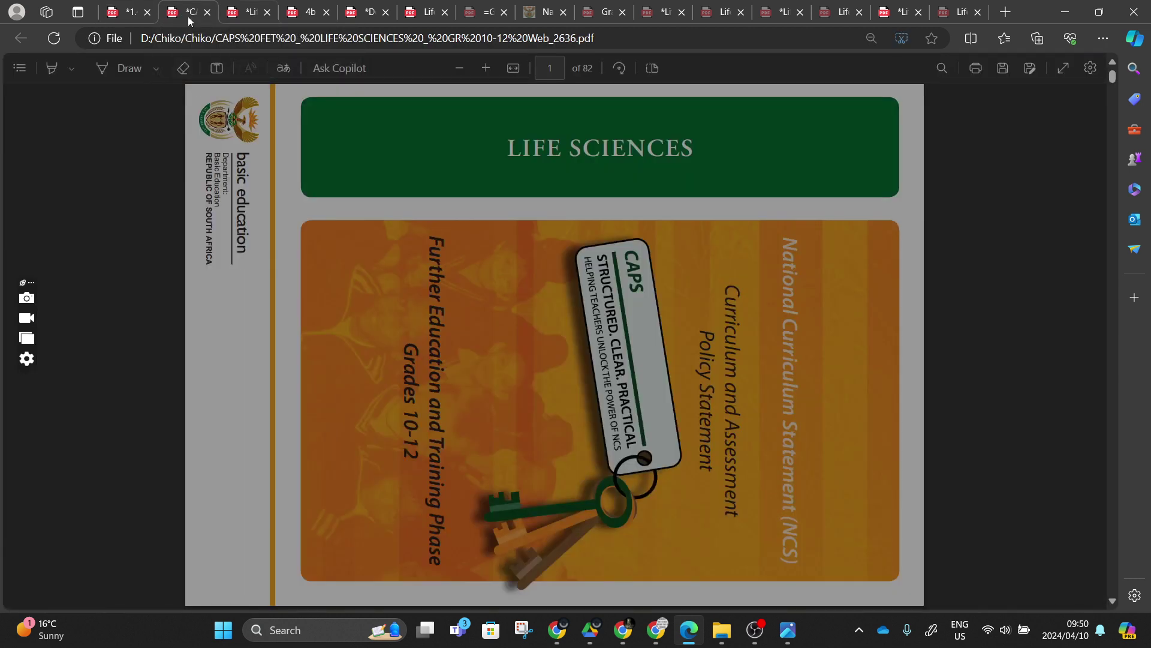
left_click(246, 17)
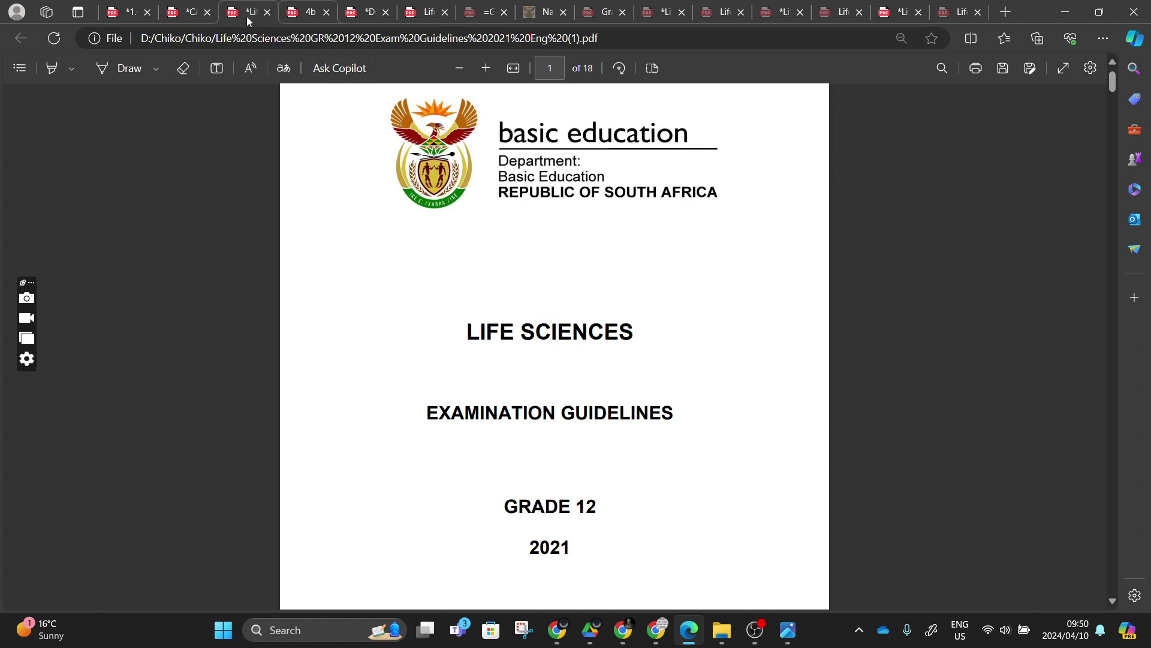
left_click(301, 15)
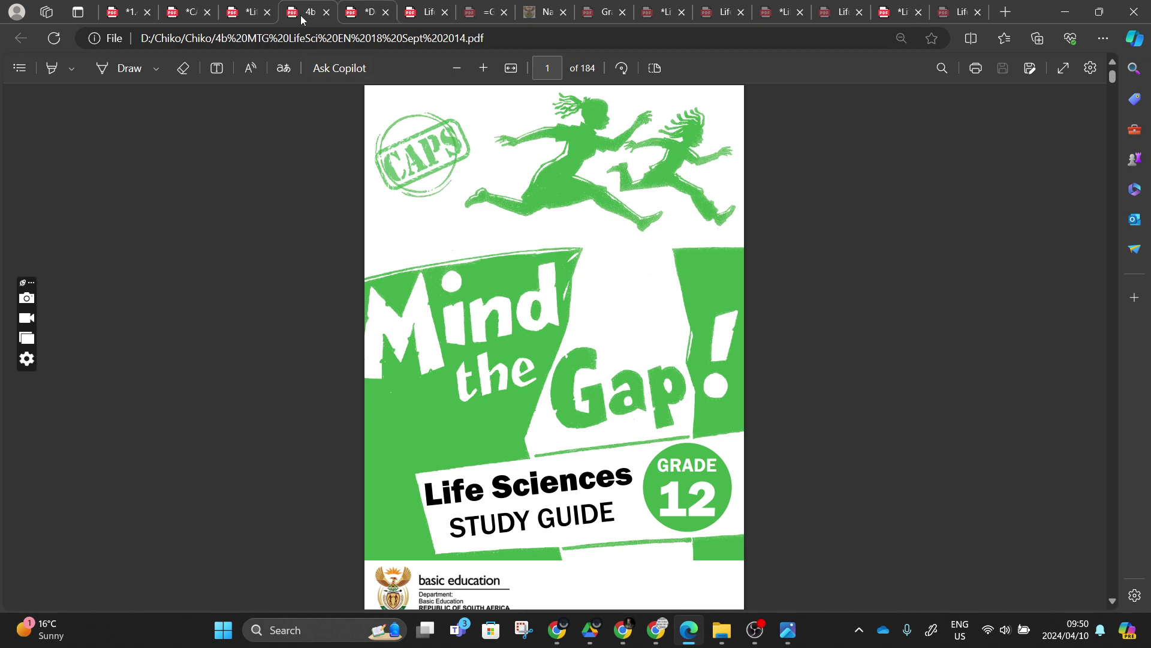
left_click(351, 17)
View textbook page 2, the Basic Education website, and the November 2023 P2 paper
left_click(425, 12)
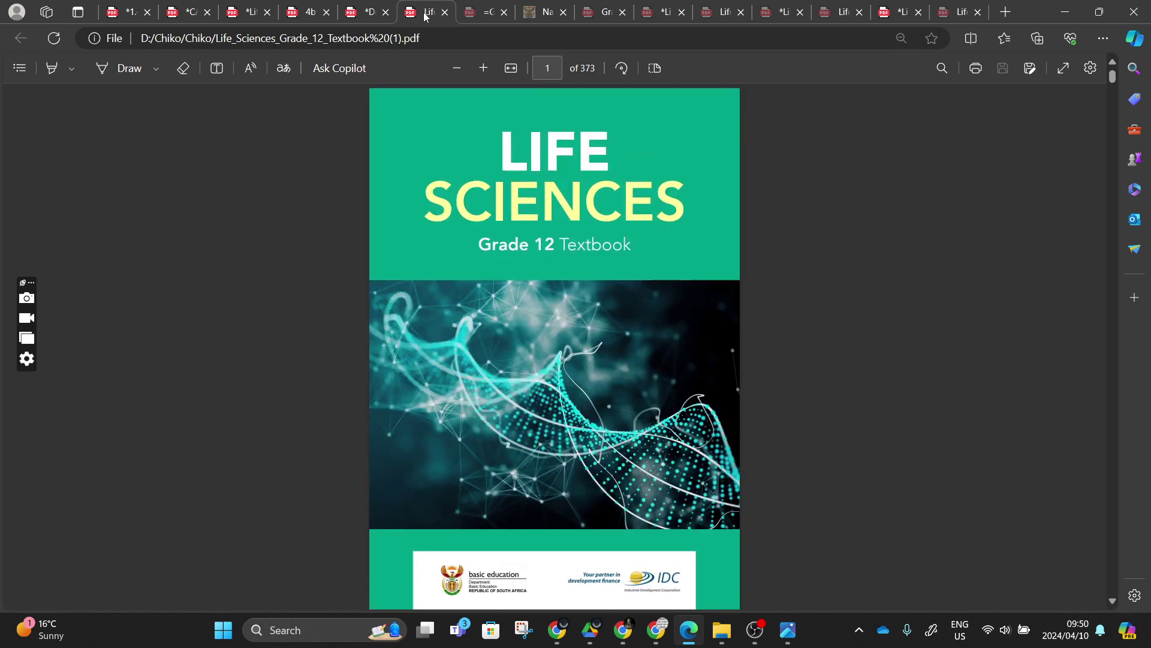
key("Down")
key("Down")
key("Down")
key("Down")
key("Down")
key("Down")
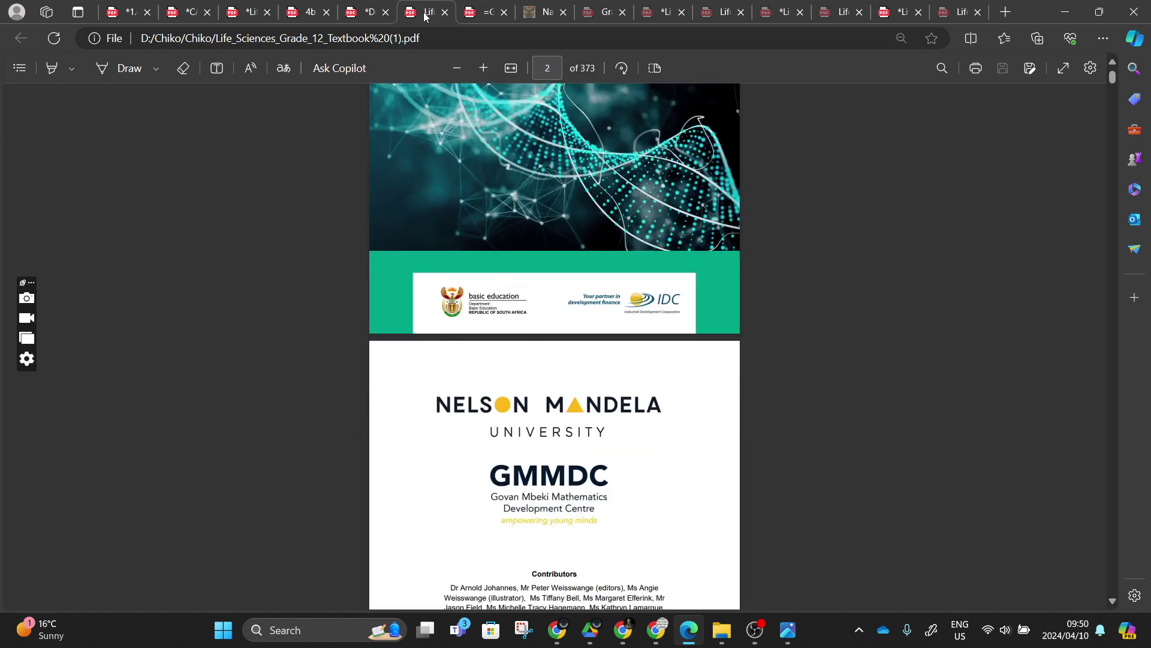
left_click(543, 15)
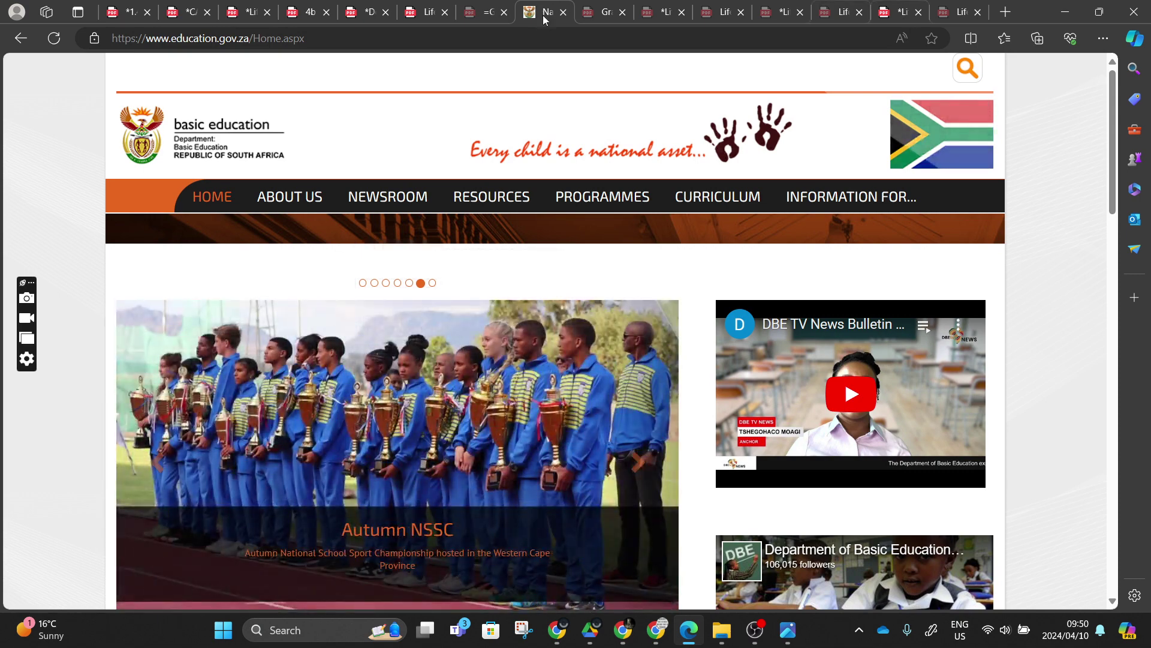
left_click(889, 19)
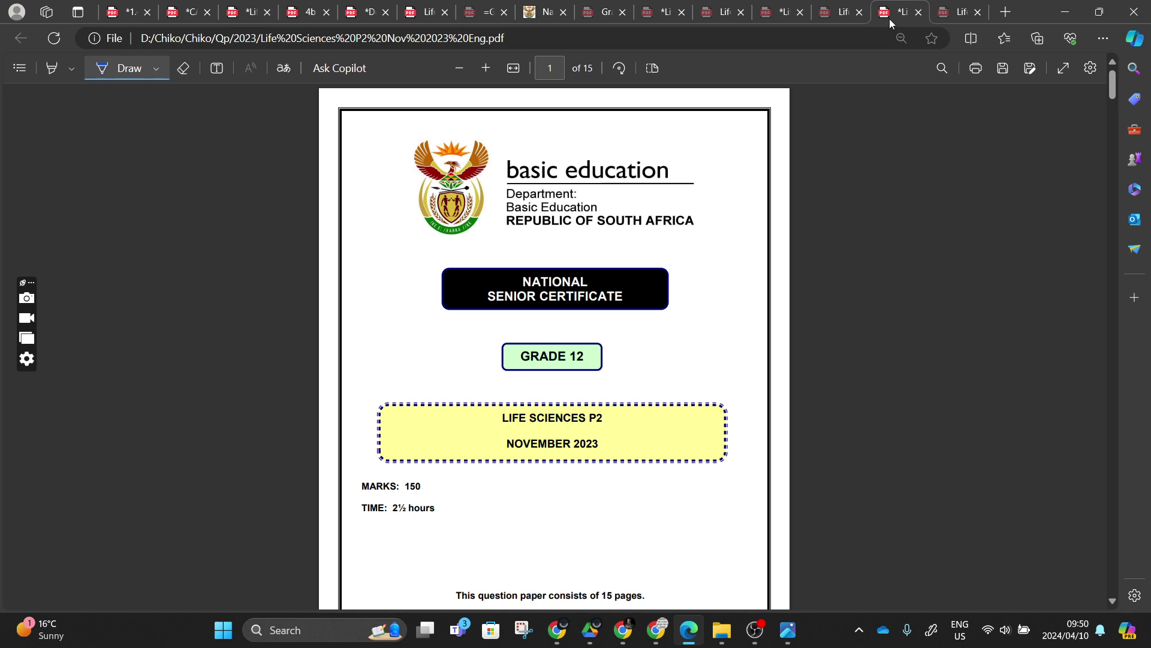
left_click(364, 12)
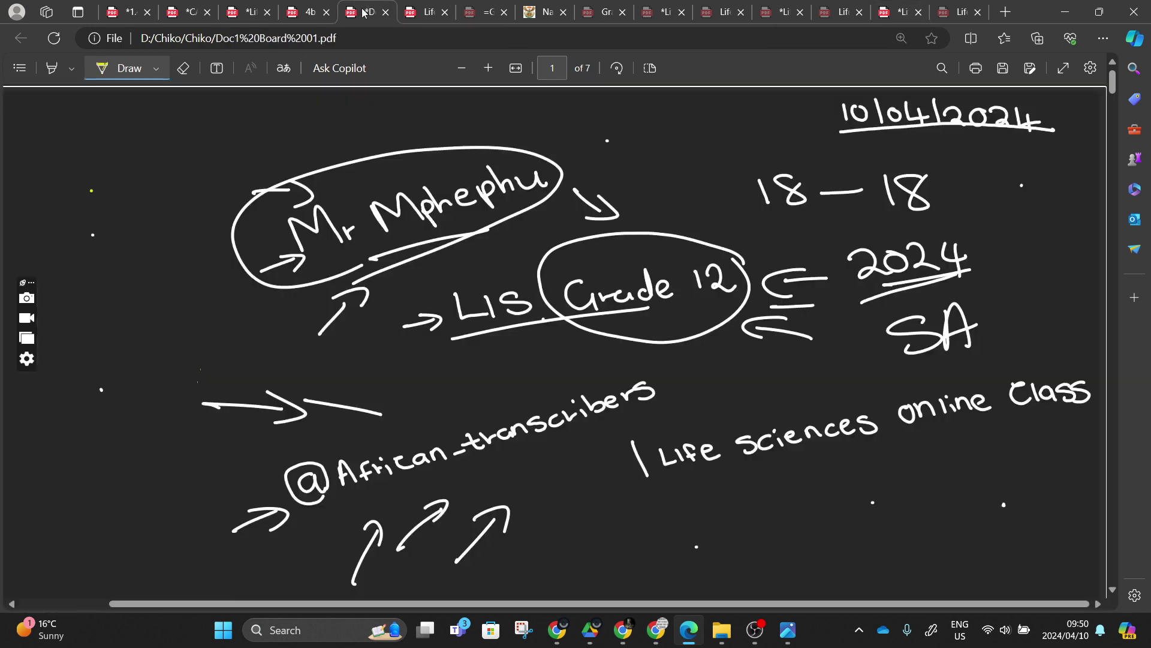